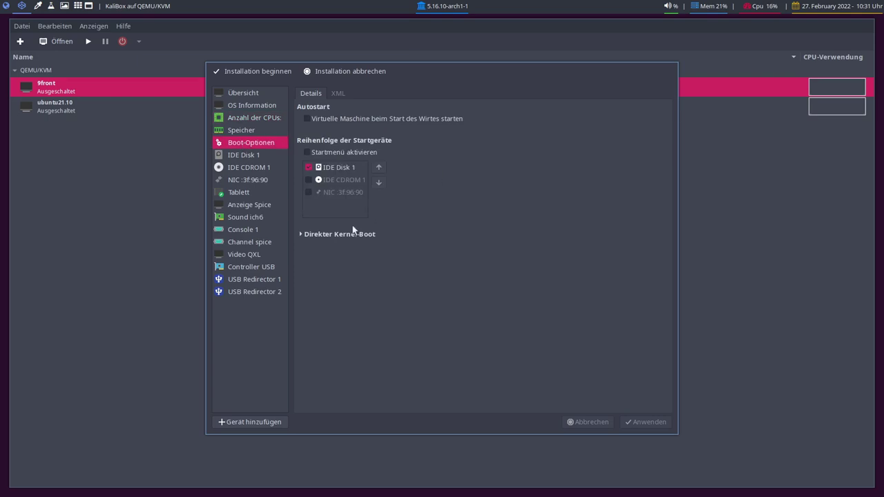
Add IDE CDROM 1 to KaliBox's boot order and switch the virtual disk bus to VirtIO.
click(308, 179)
click(644, 421)
click(245, 157)
click(441, 144)
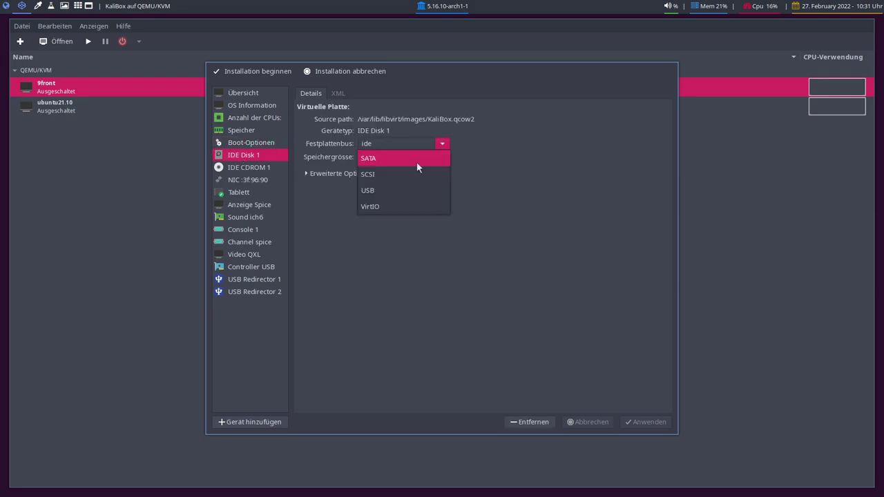
click(388, 207)
click(249, 167)
click(454, 276)
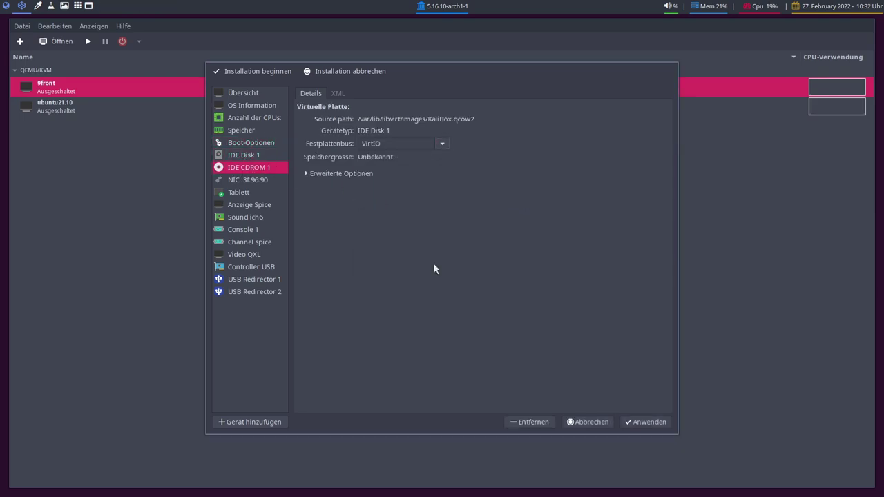
Set the CD-ROM bus to SATA, apply it, and begin the installation.
click(438, 147)
click(411, 161)
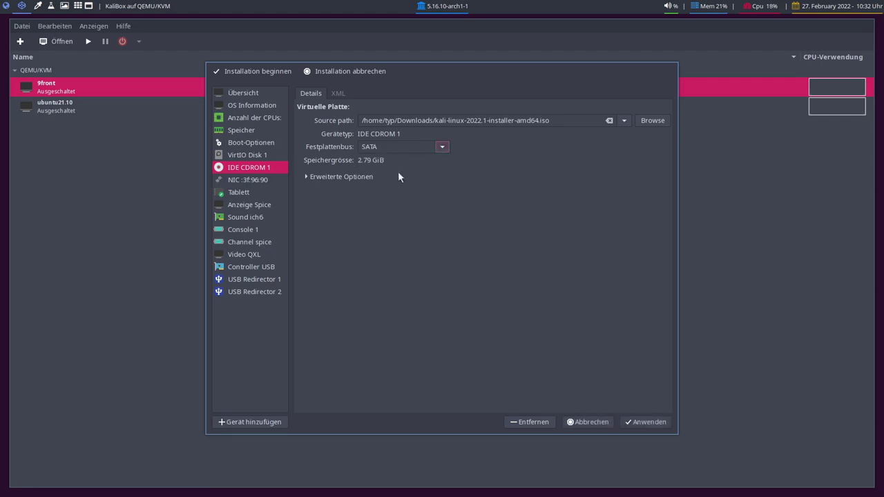
click(645, 422)
click(244, 256)
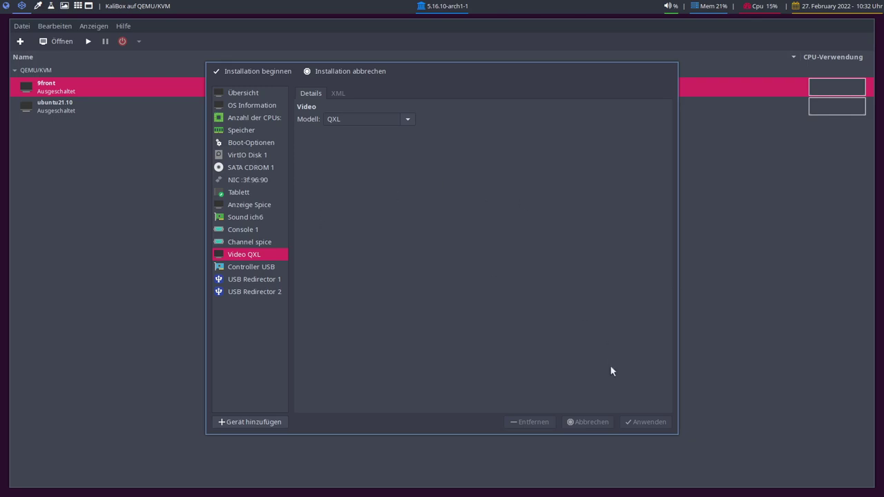
click(255, 70)
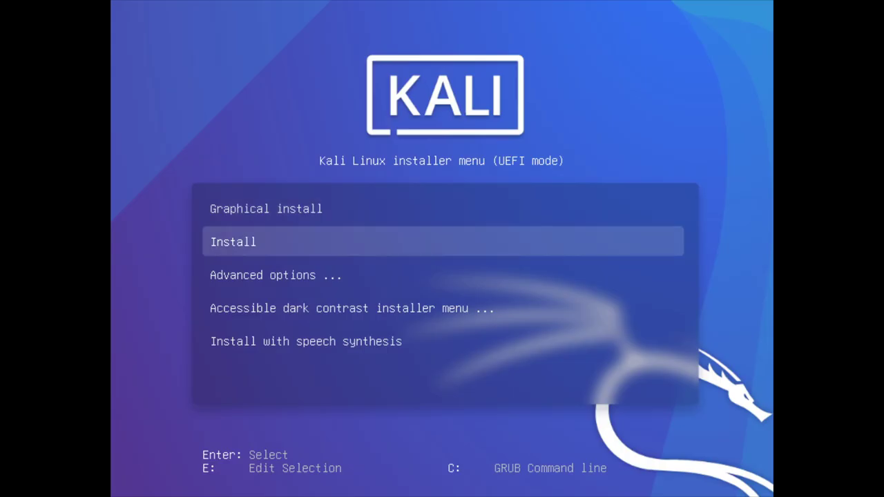
Edit the Graphical install entry to append video=1920x1080 to the kernel line and boot it.
key(Up)
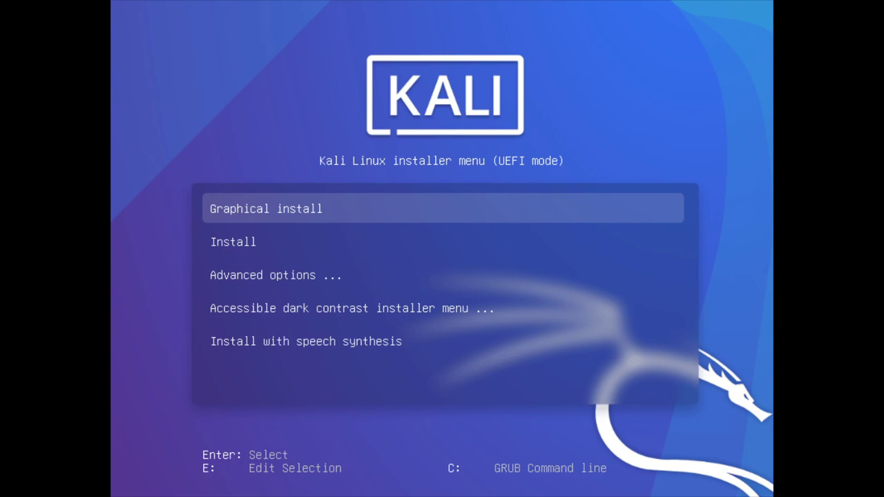
key(e)
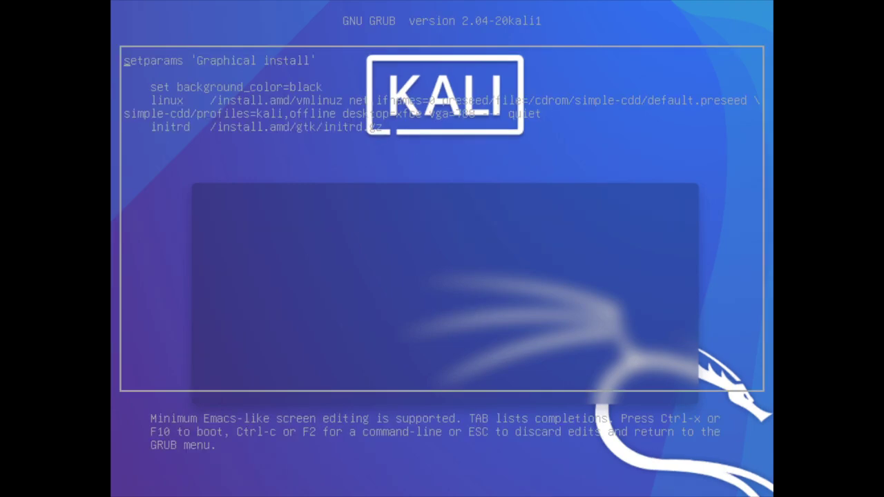
key(Down)
key(Down)
key(Down)
text(video-)
key(BackSpace)
text(=1920x1080)
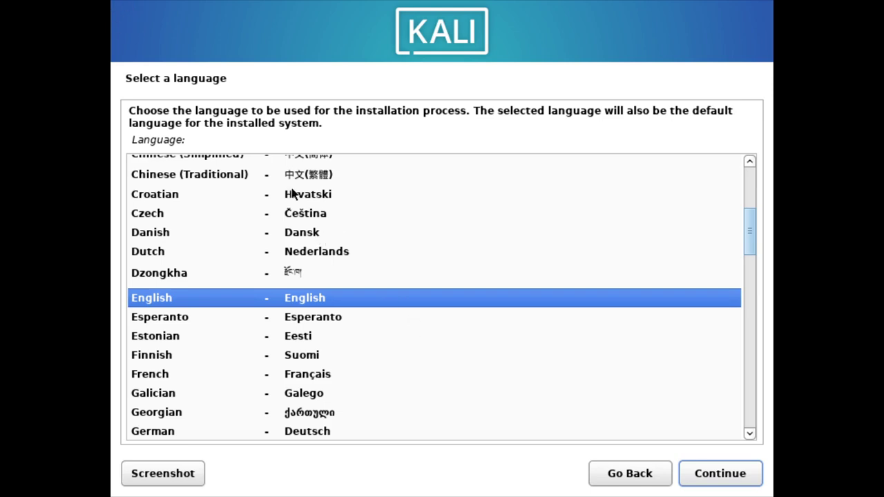
Pick German from the language list and continue to the location page.
scroll(350, 254, up, 4)
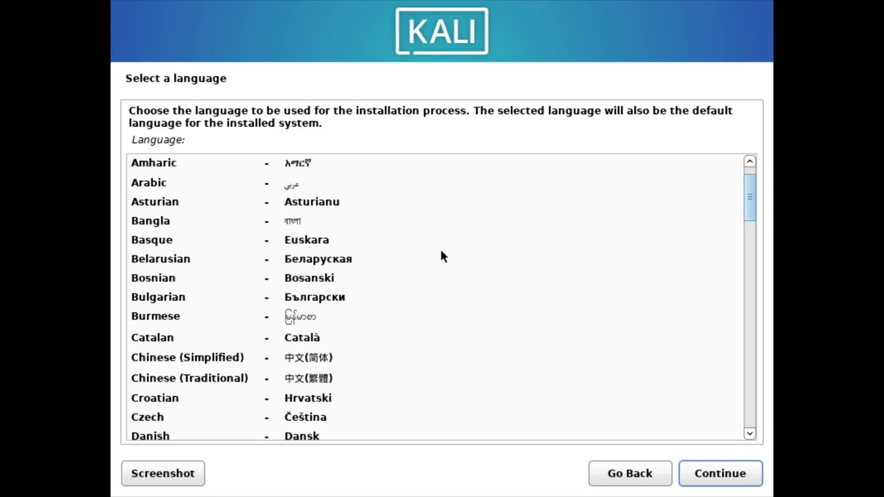
scroll(330, 235, down, 5)
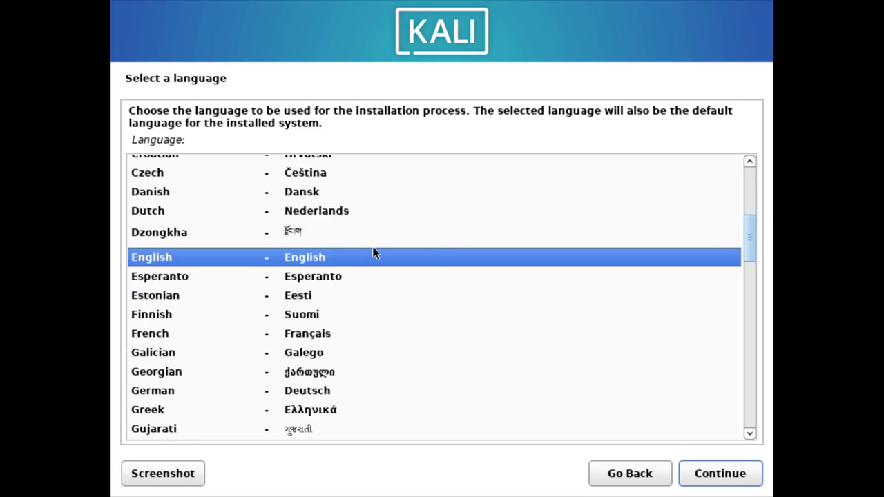
scroll(355, 339, down, 1)
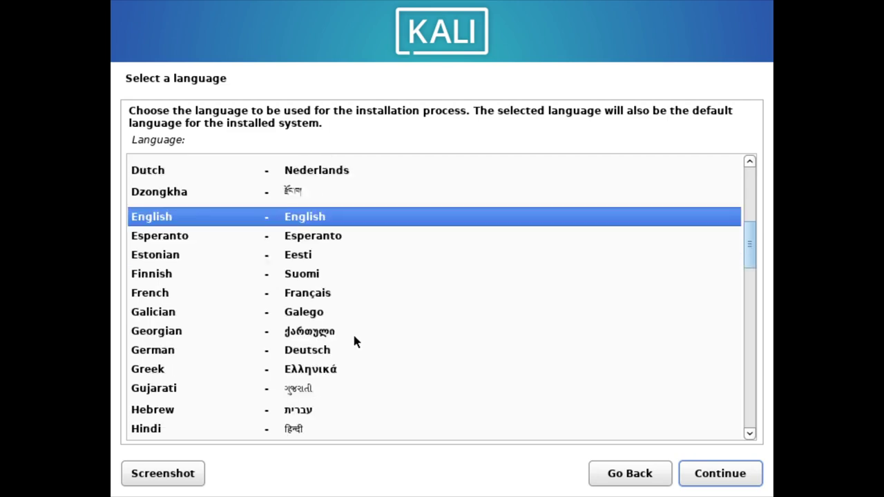
click(300, 350)
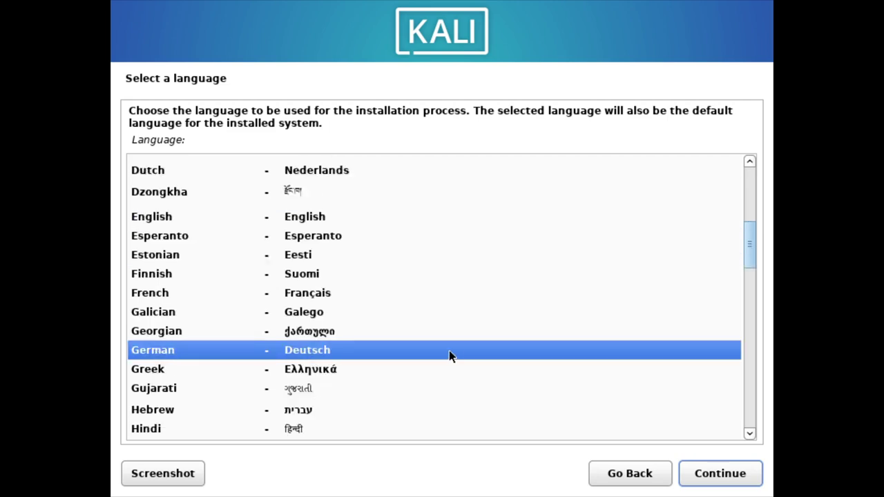
click(721, 474)
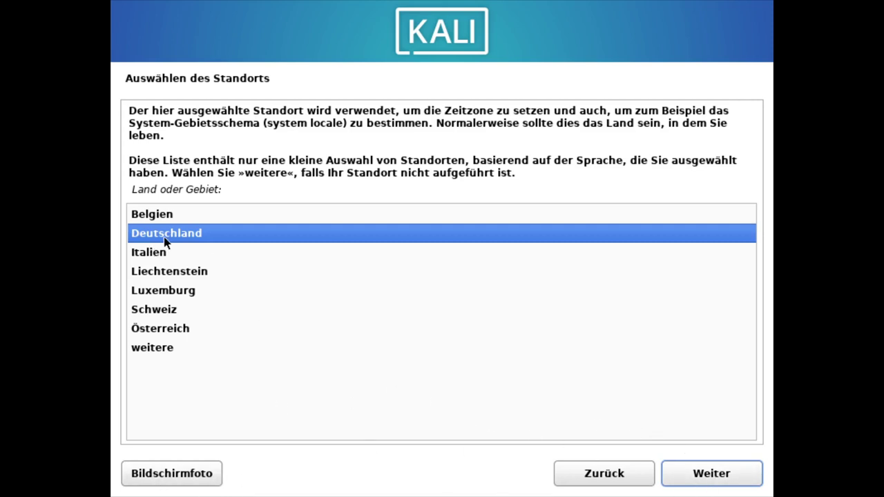
Accept Deutschland as the location and Deutsch as the keyboard layout.
click(700, 468)
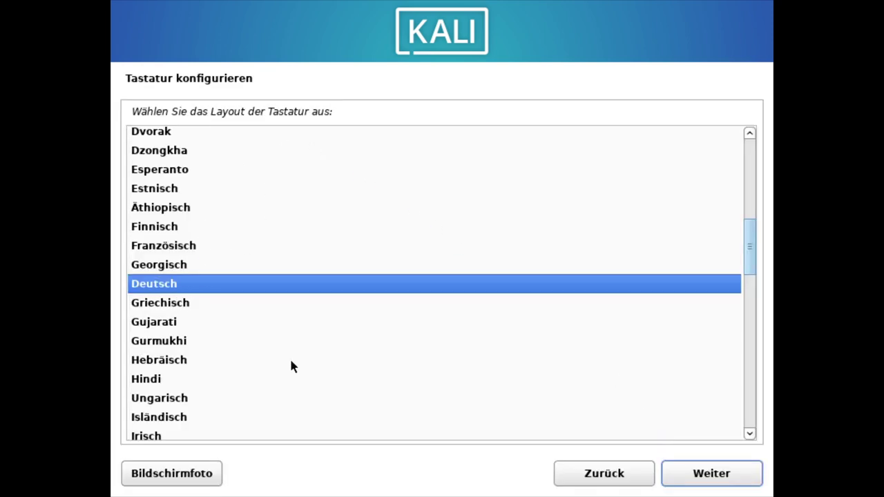
click(695, 474)
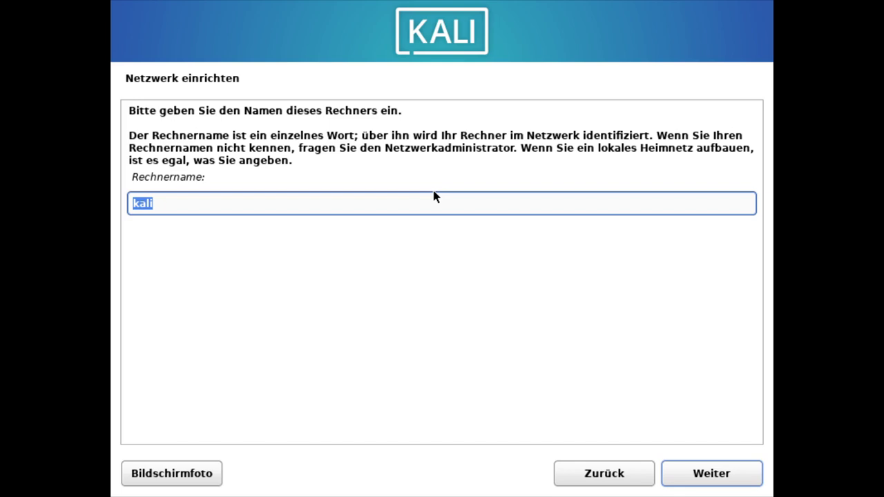
Change the hostname to 'kalibox' and continue with an empty domain name.
text(kalibox)
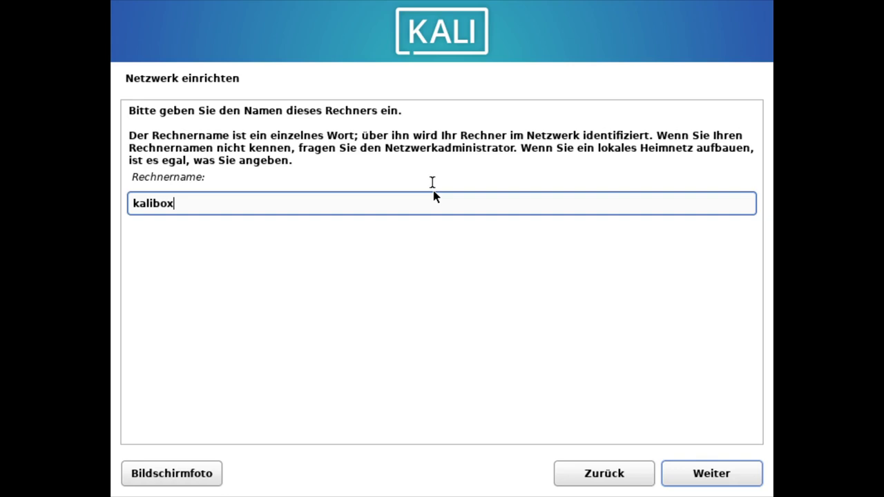
click(698, 480)
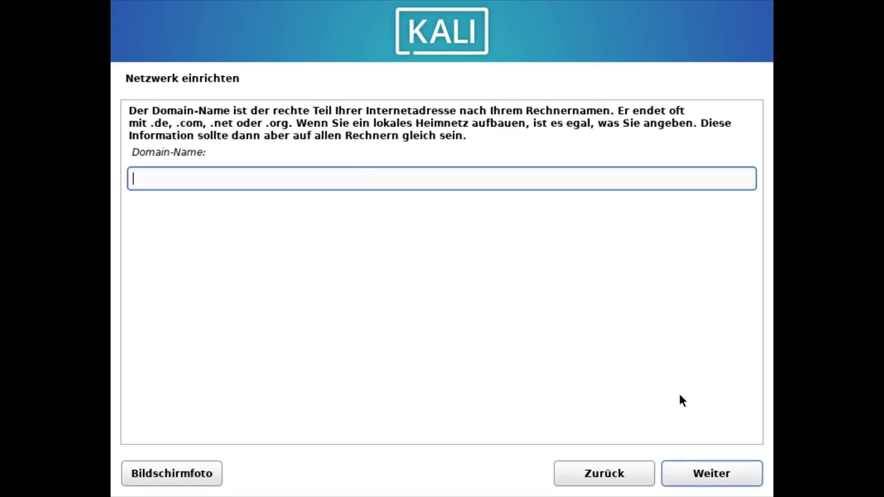
click(714, 477)
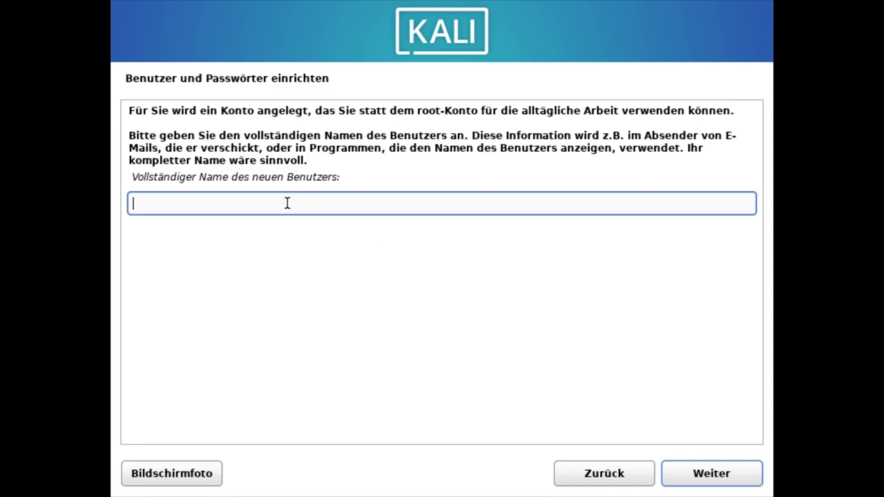
Enter the user's full name, keep the suggested username, and set and confirm the account password.
text(typ)
key(Return)
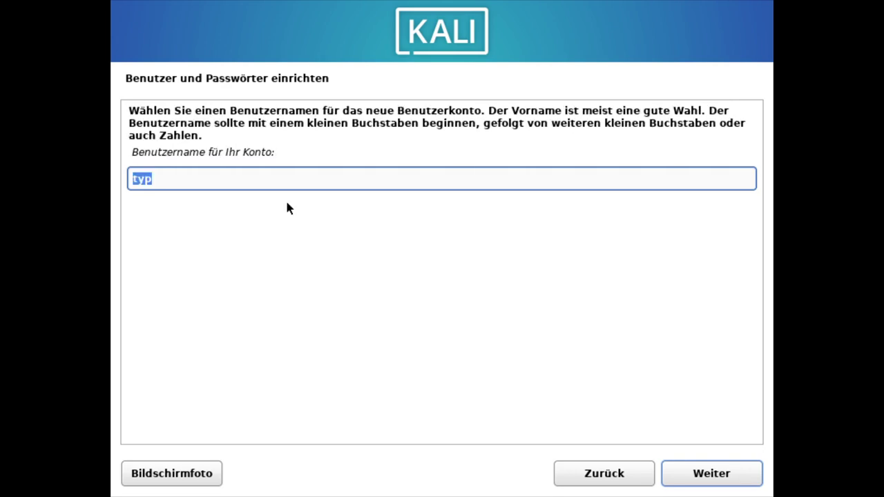
key(Return)
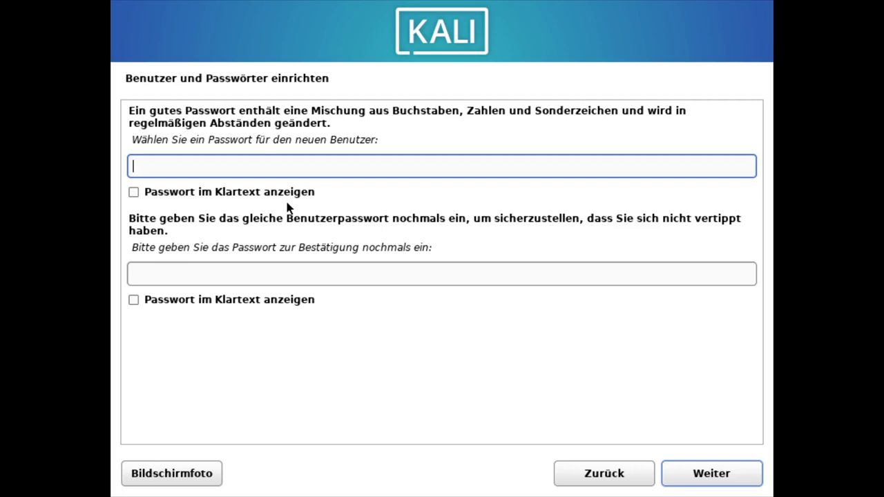
text(kal)
key(Tab)
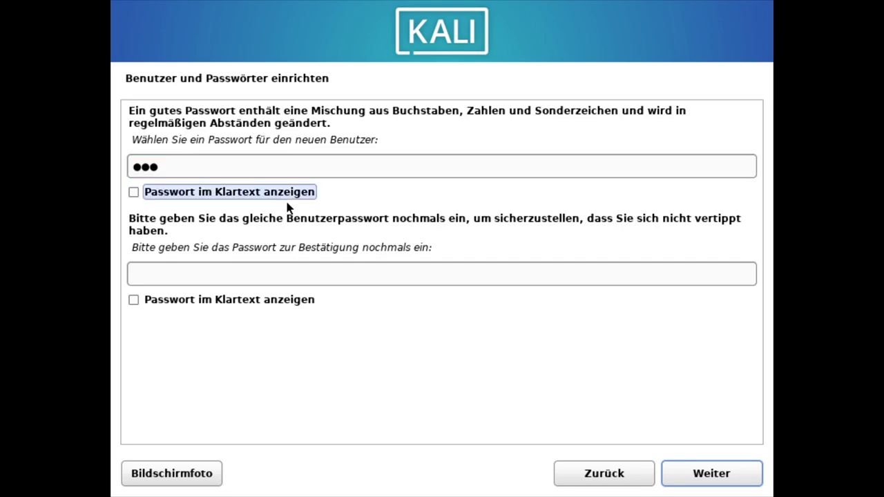
key(Tab)
text(kal)
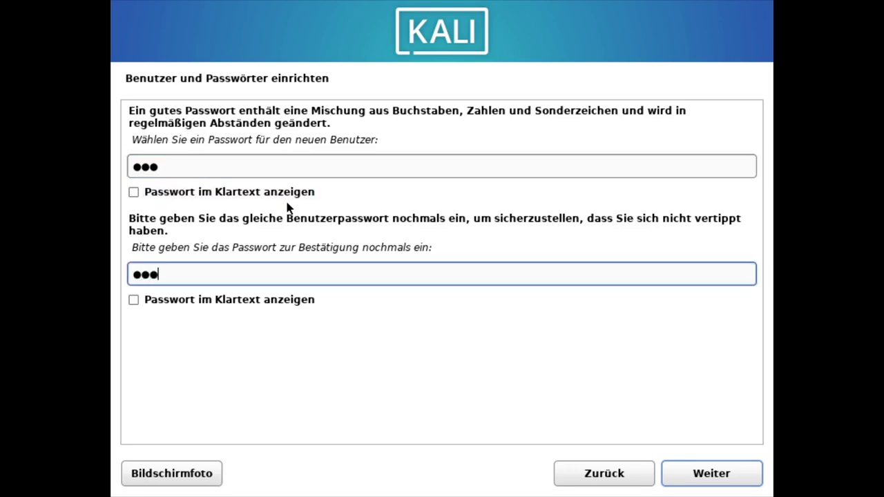
click(727, 479)
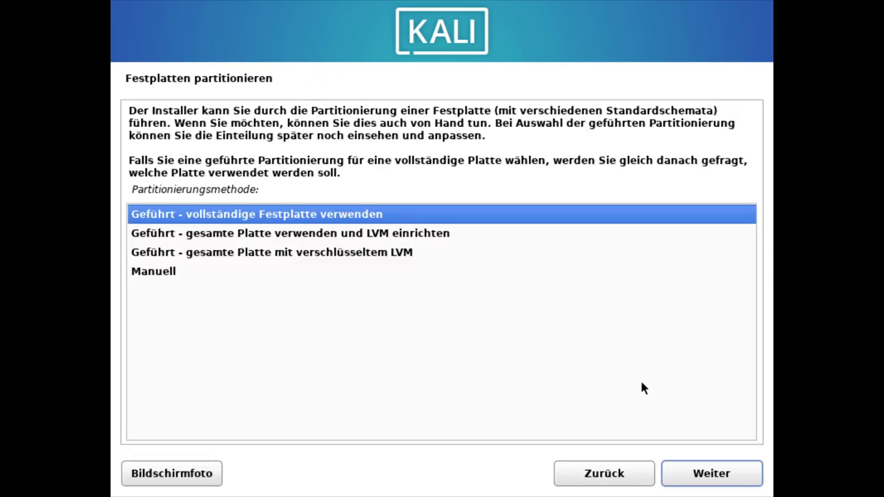
Choose 'Geführt - vollständige Festplatte verwenden' and select the 53.7 GB VirtIO disk (vda).
click(367, 234)
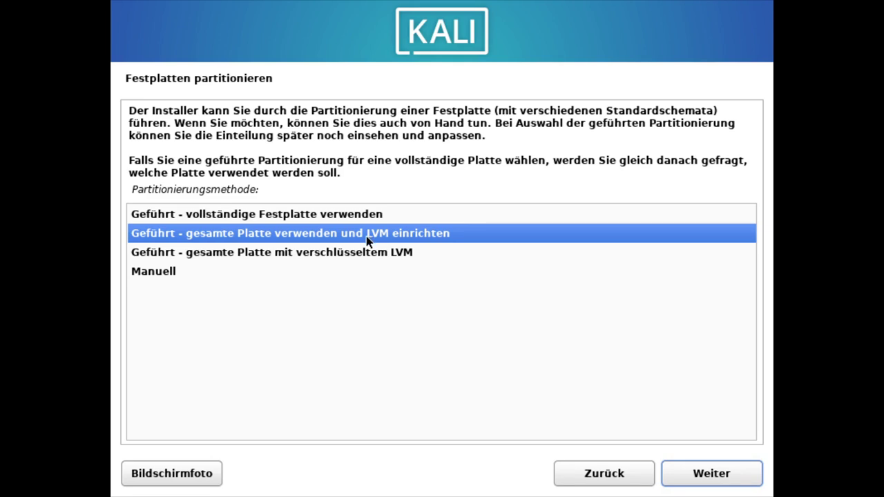
click(354, 254)
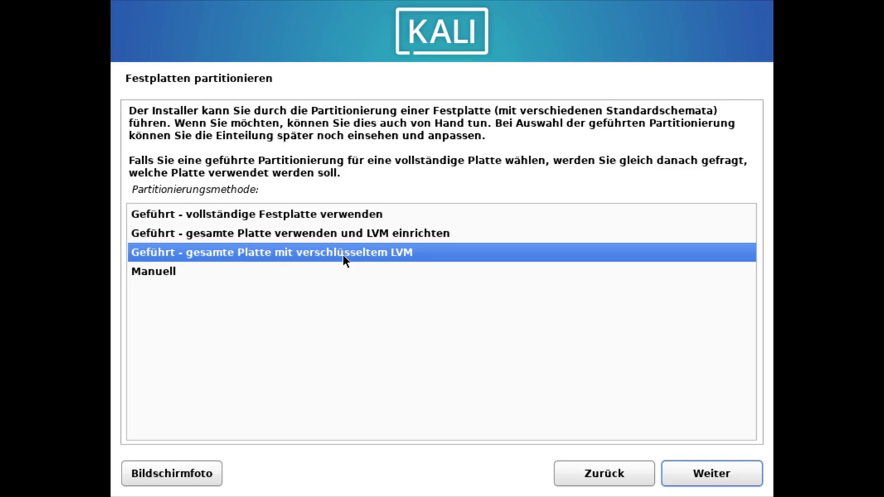
click(279, 214)
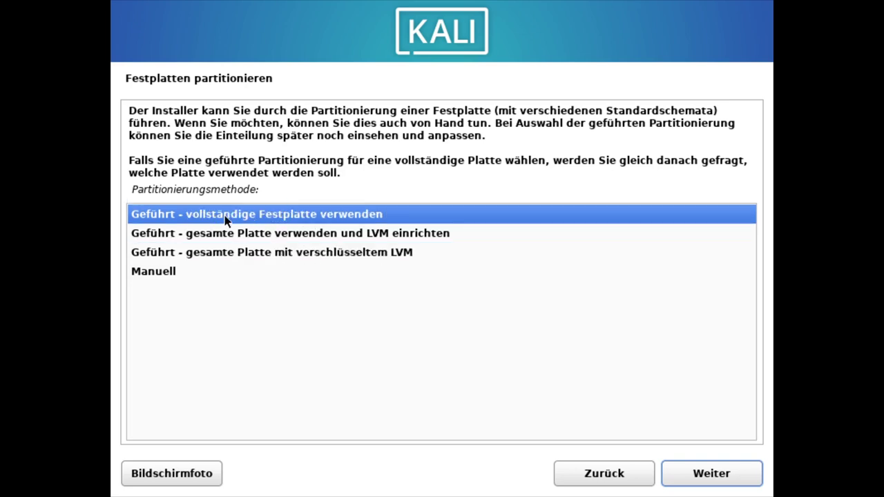
click(269, 236)
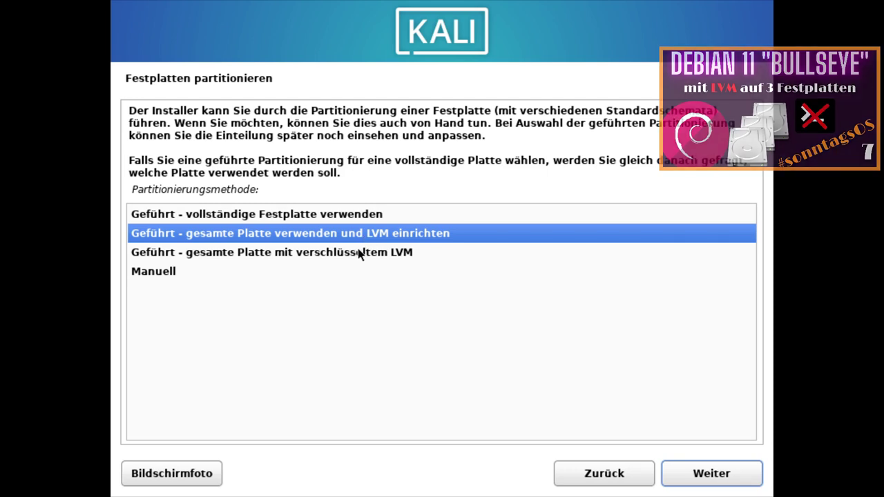
click(256, 220)
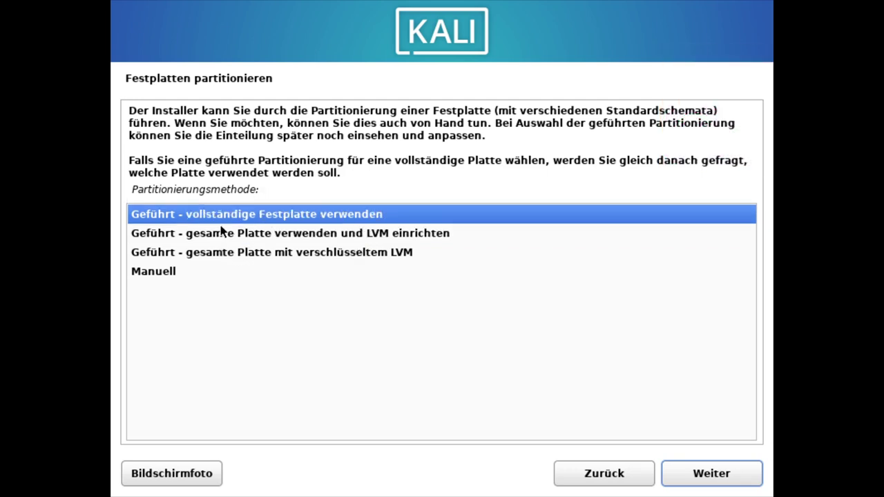
click(698, 474)
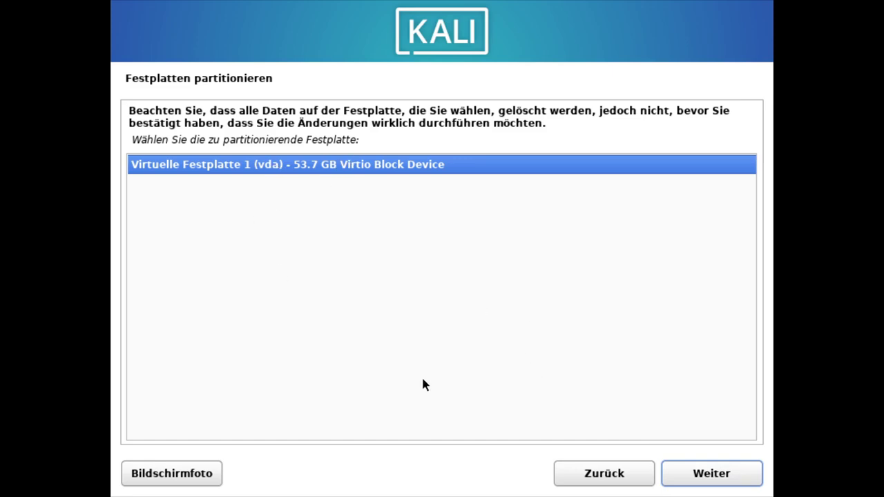
click(730, 468)
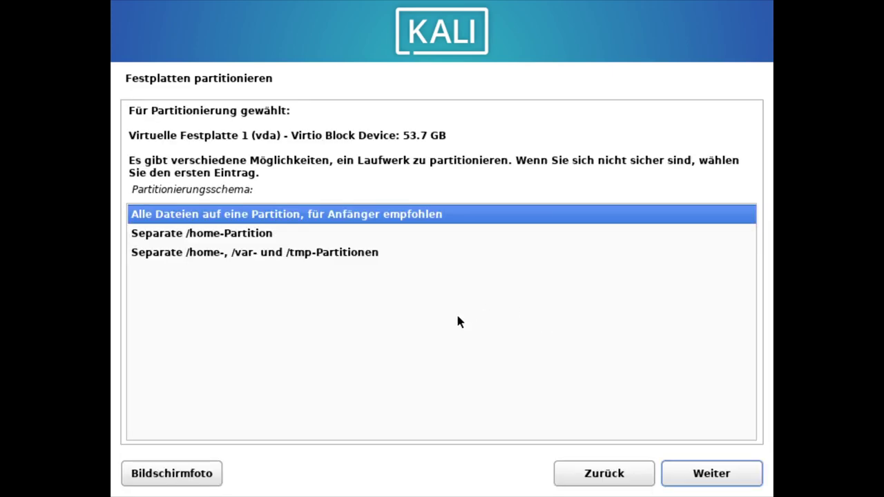
Select 'Alle Dateien auf eine Partition' as the partitioning scheme.
click(206, 236)
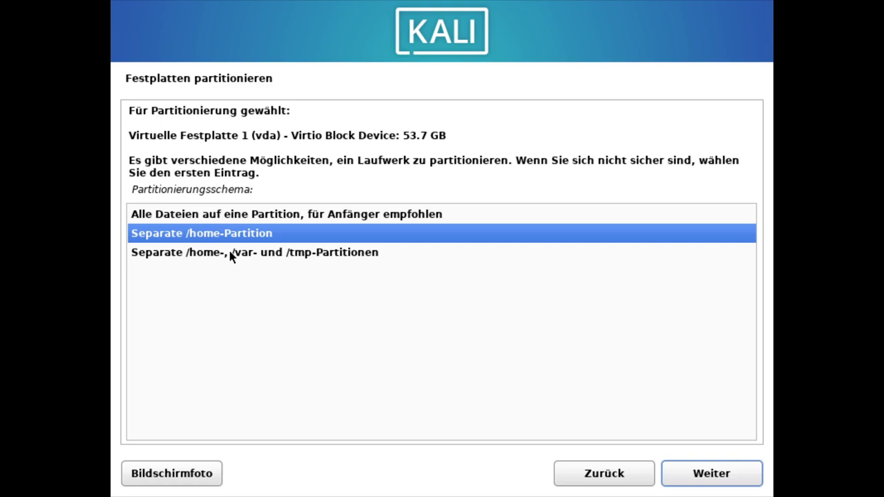
click(234, 257)
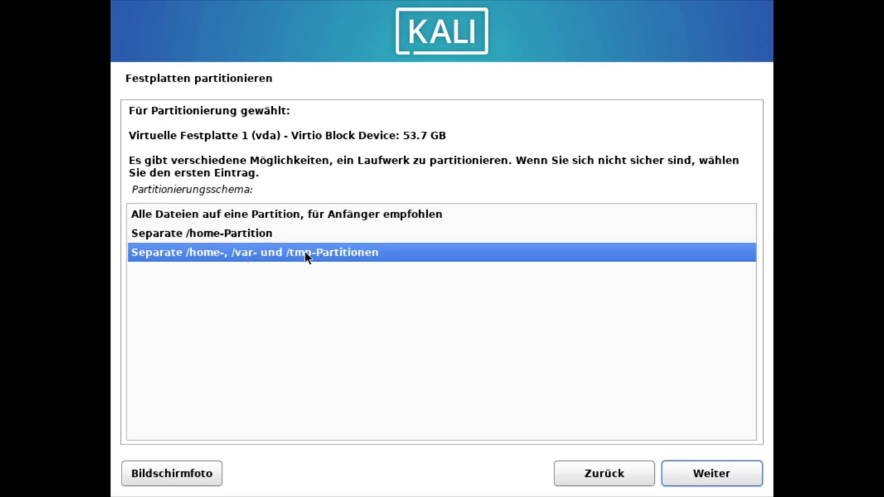
key(Up)
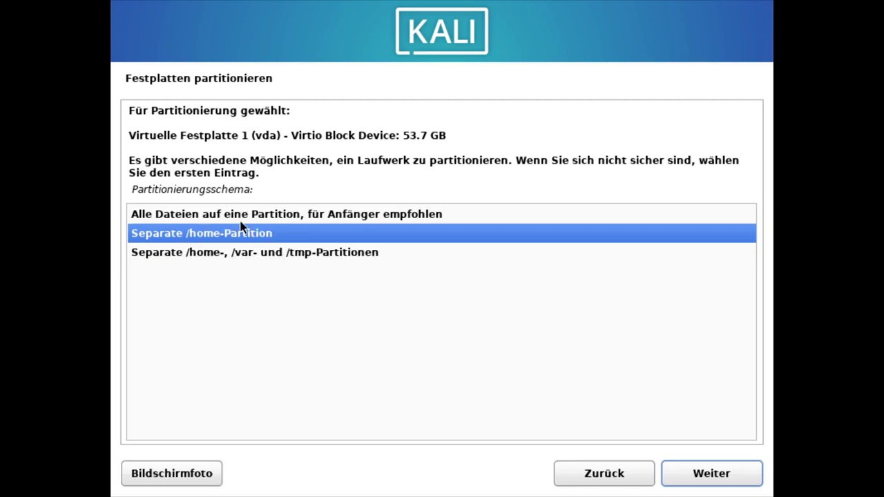
key(Up)
click(694, 475)
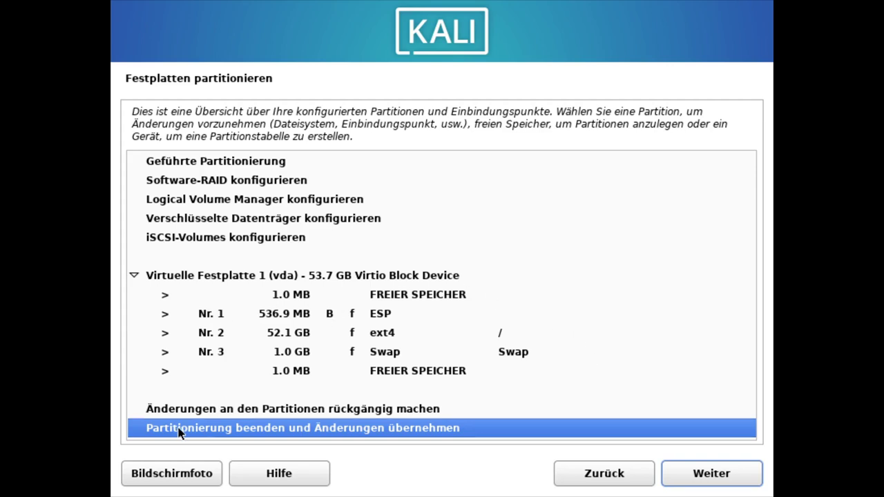
Finish partitioning and answer Ja to write the changes to disk.
click(701, 474)
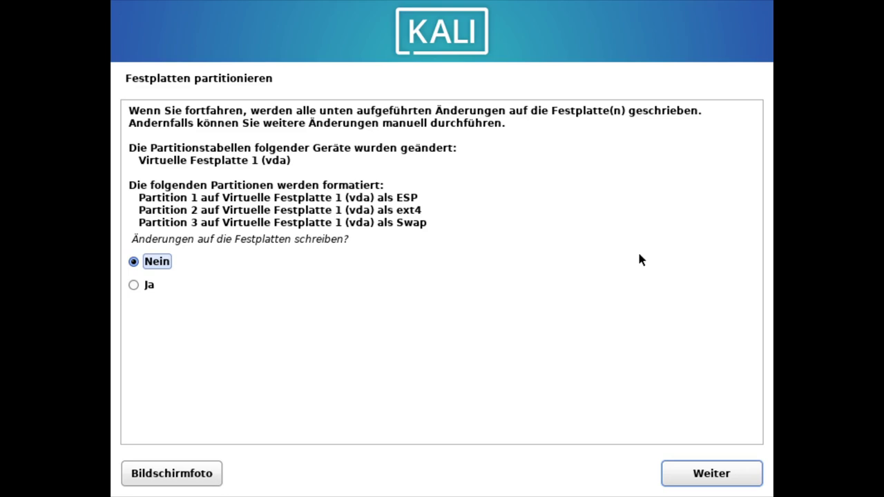
click(135, 286)
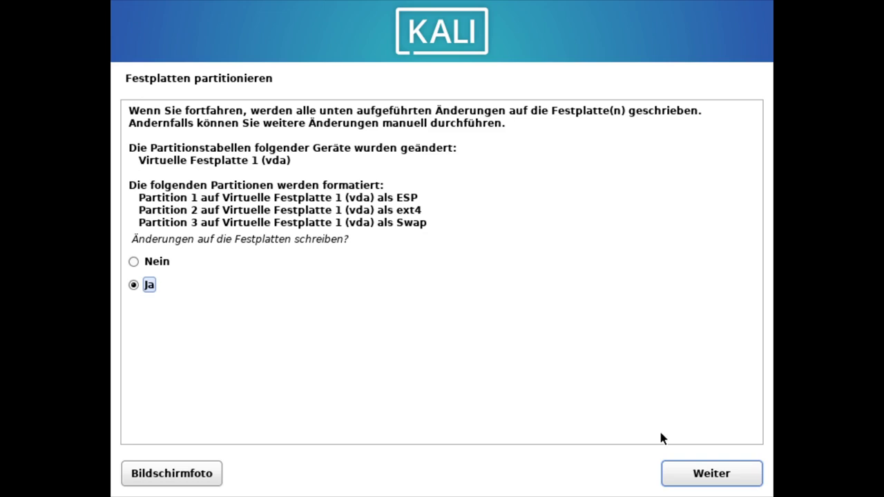
click(720, 473)
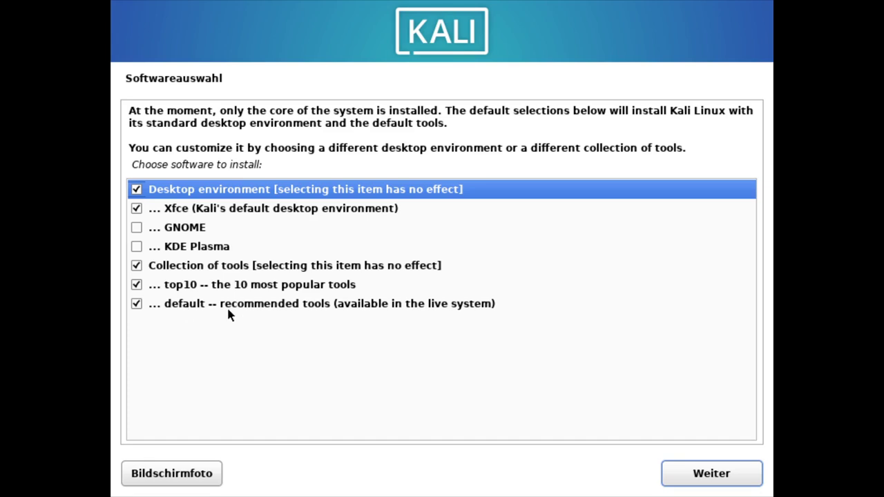
Keep Xfce, top10 and default tools selected and start the software installation.
click(694, 474)
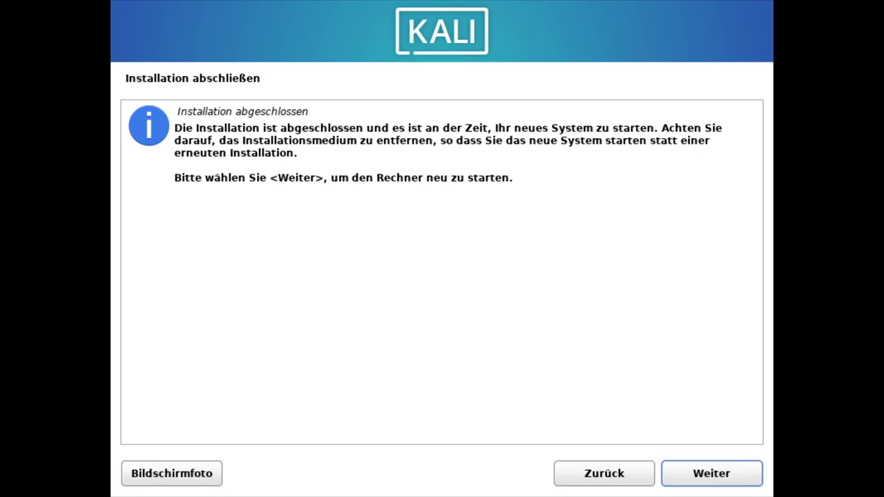
Reboot the finished install and start Kali GNU/Linux from the GRUB menu.
click(714, 475)
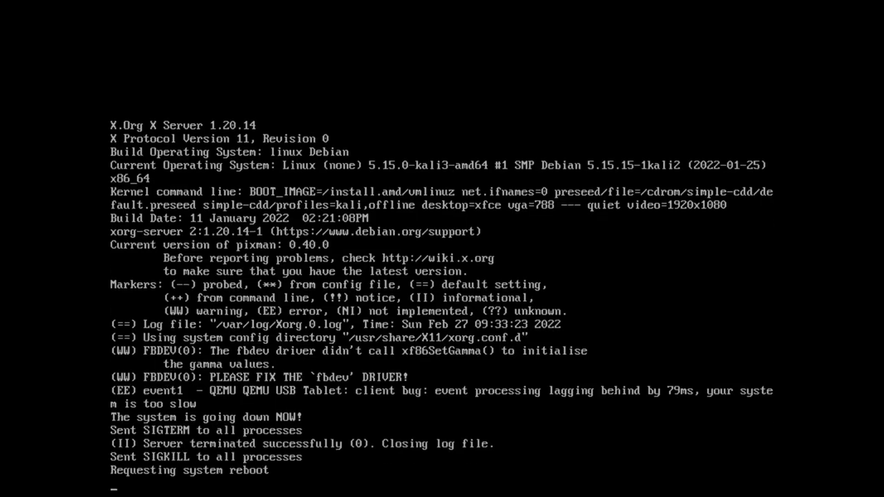
key(Down)
key(Up)
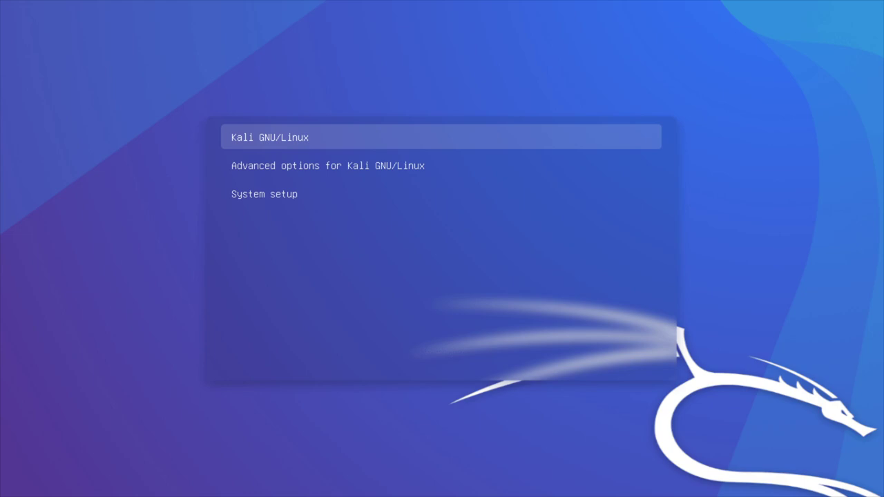
key(Down)
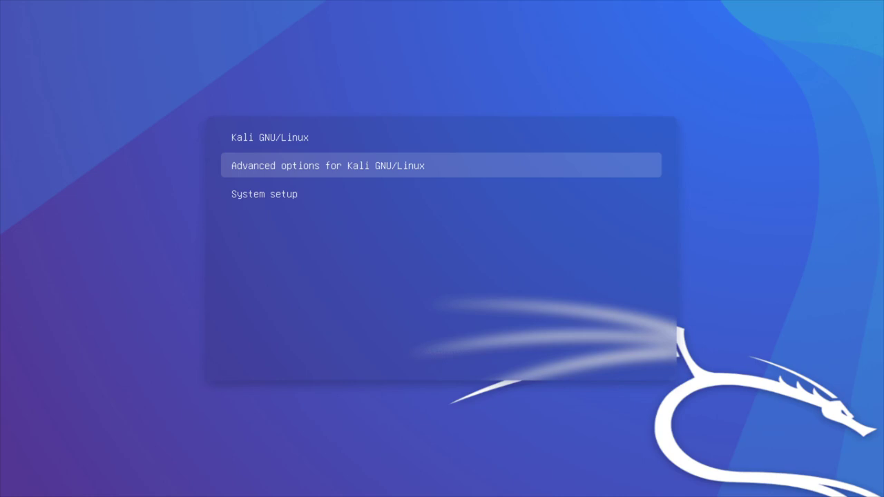
key(Up)
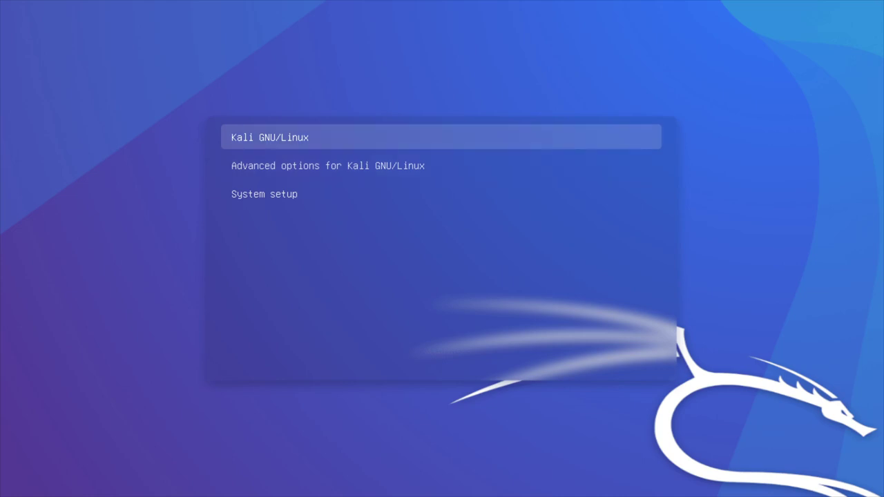
key(Return)
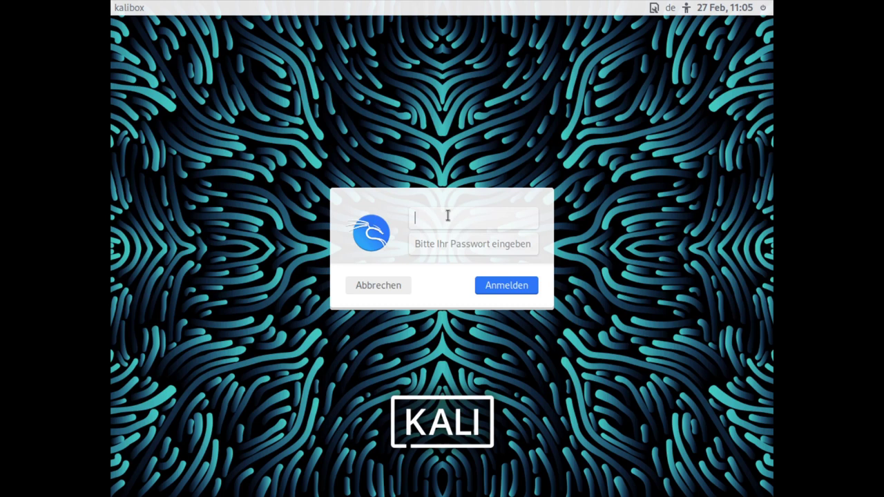
Sign in to the Kali guest with the new user's username and password.
text(typ)
key(Tab)
text(•••)
key(Return)
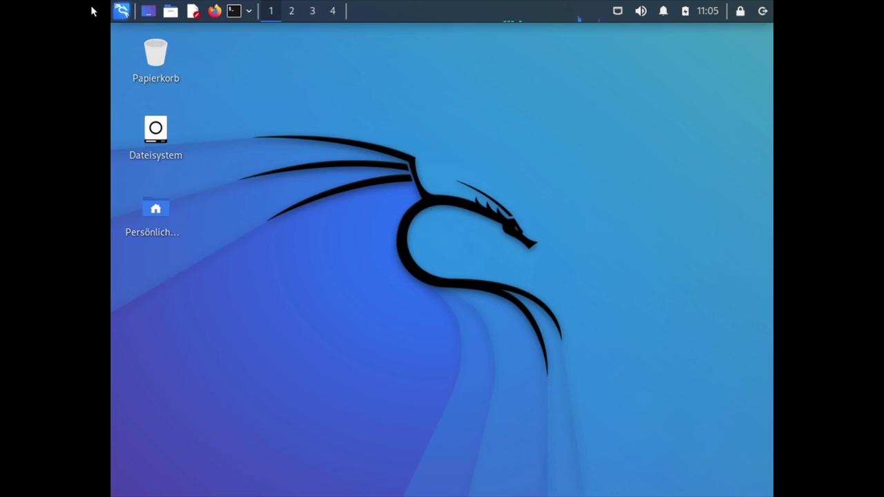
Search 'display' in the Kali application menu and launch the Anzeige settings.
click(122, 11)
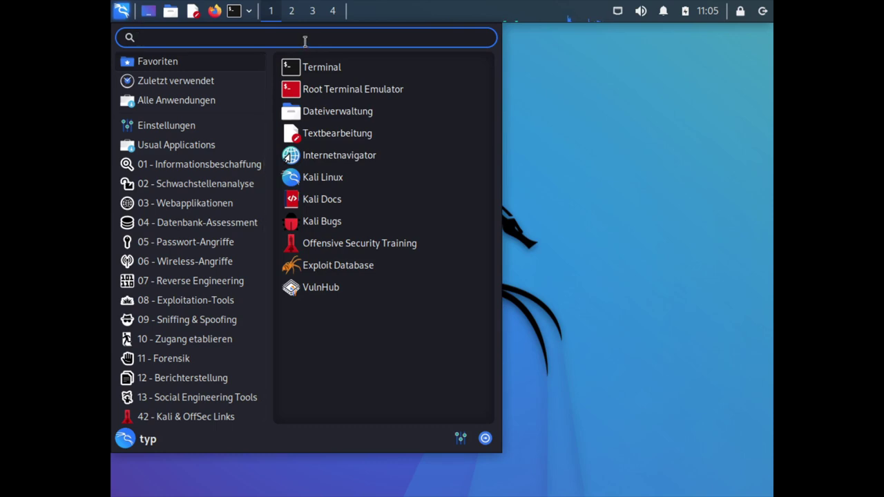
text(bild)
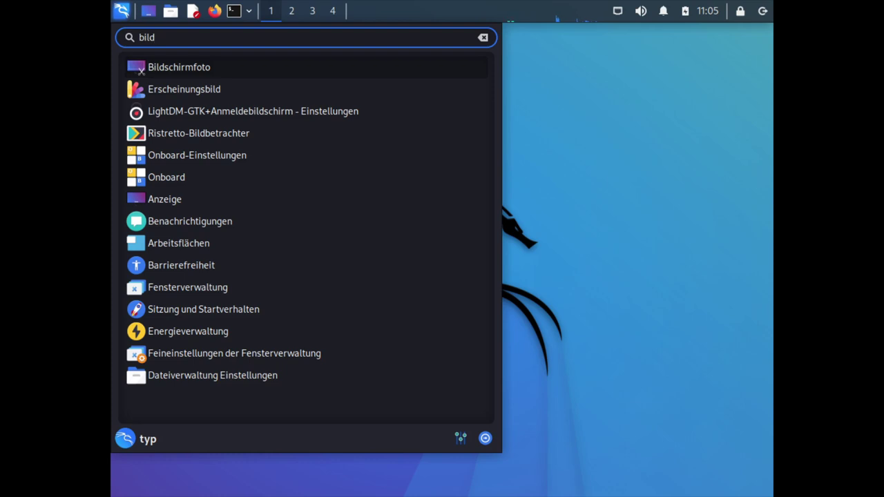
key(BackSpace)
key(BackSpace)
key(BackSpace)
key(BackSpace)
text(displa)
key(Down)
key(Return)
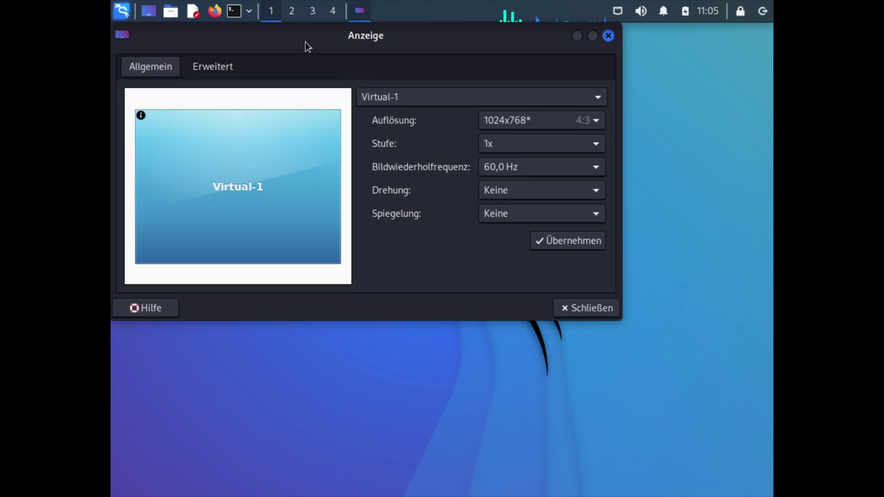
Set Auflösung to 1920x1080, apply it, keep the configuration, and close Anzeige.
click(575, 125)
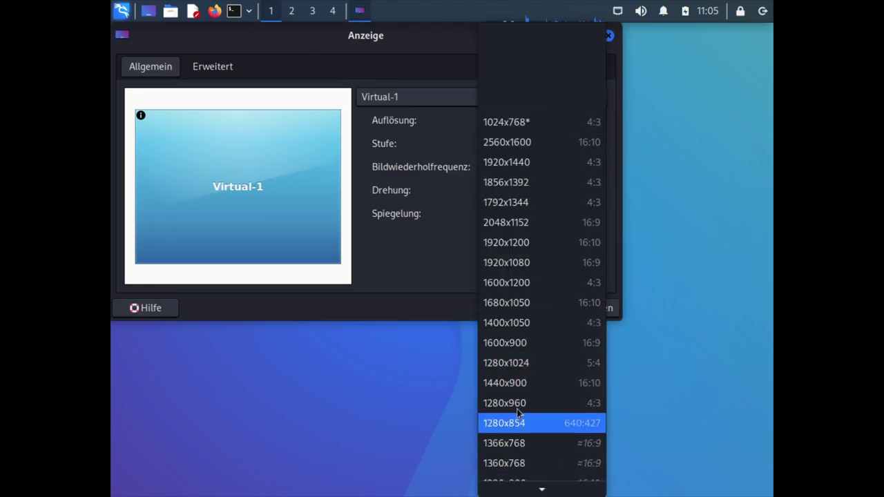
scroll(528, 316, down, 3)
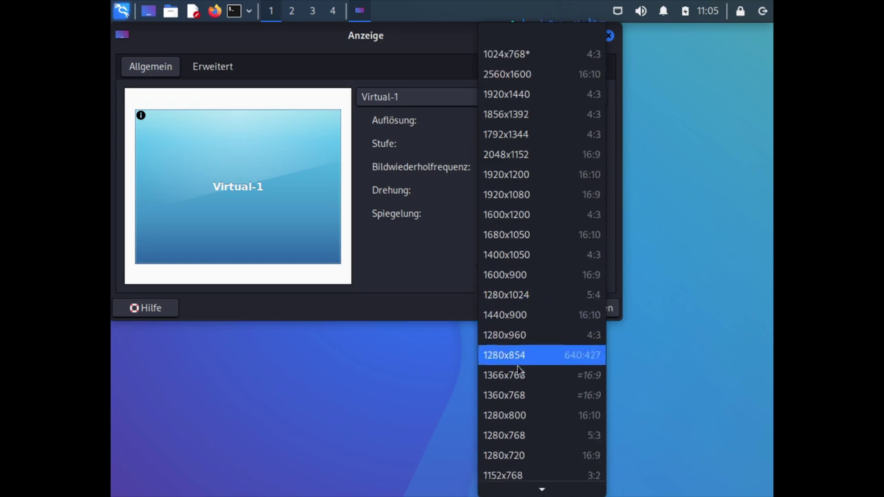
scroll(518, 371, down, 3)
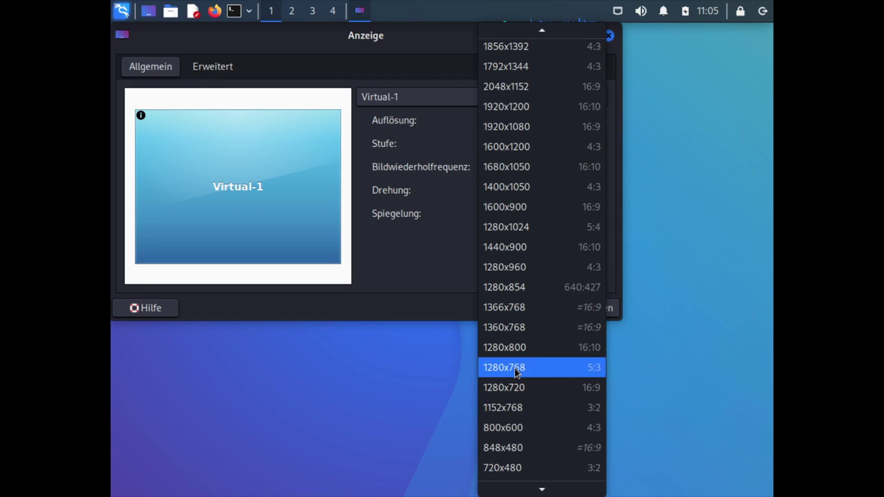
click(518, 126)
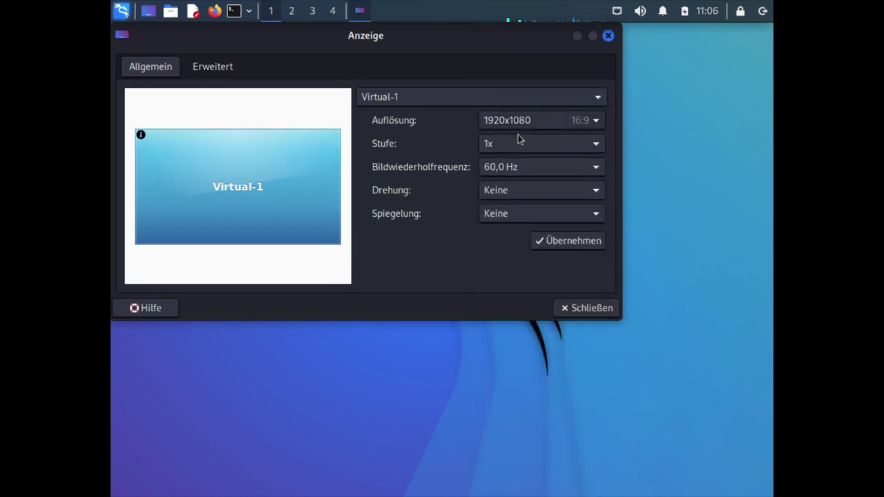
click(546, 248)
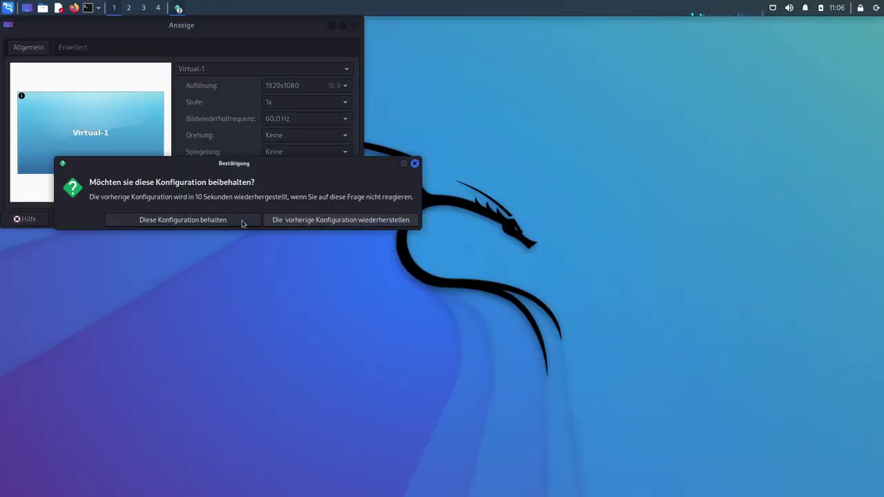
click(207, 220)
click(337, 220)
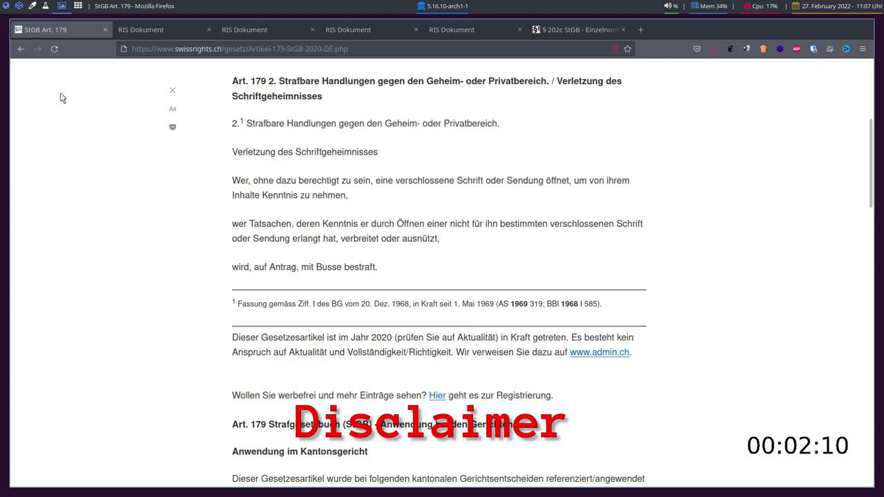
Switch to the second RIS Dokument tab showing Austrian StGB § 118a.
click(160, 31)
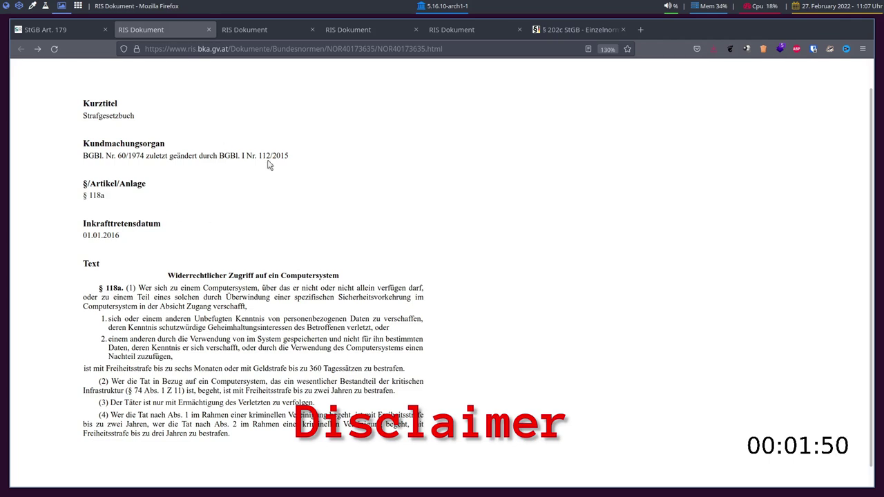
Step through the § 126a, § 126b and § 126c tabs, ending on German § 202c StGB.
click(266, 29)
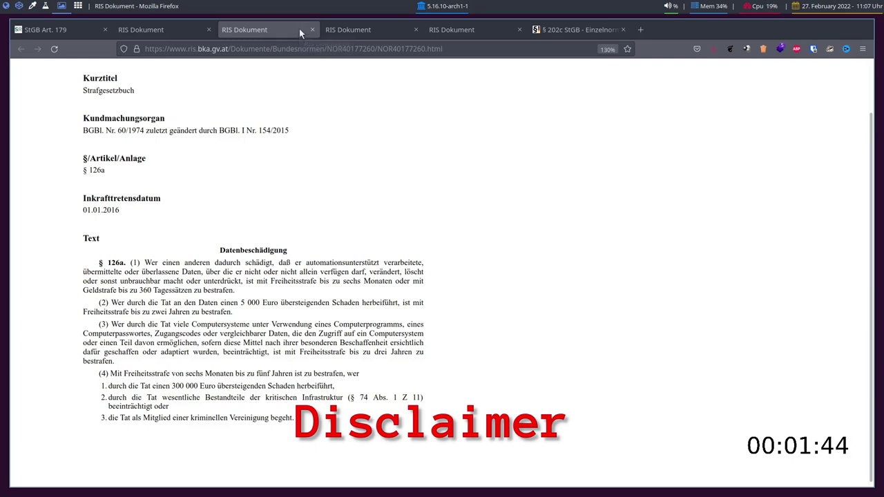
click(356, 32)
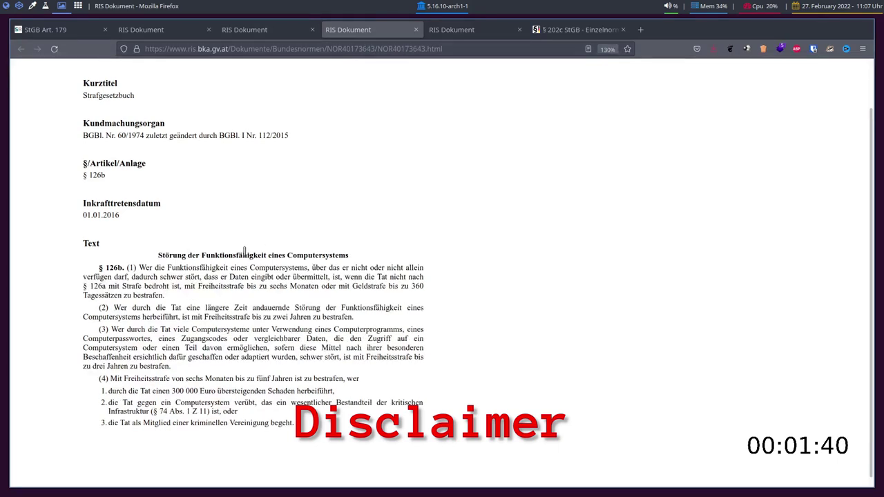
click(454, 29)
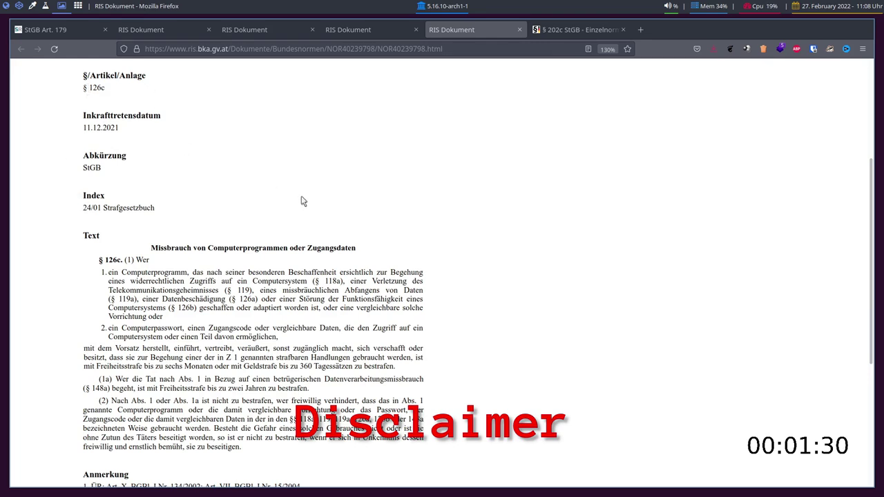
click(579, 32)
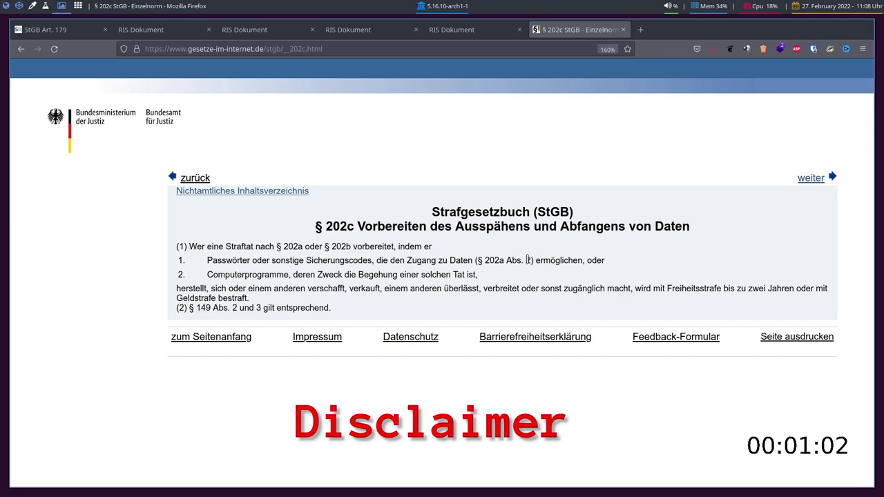
drag(378, 226, 412, 227)
click(413, 227)
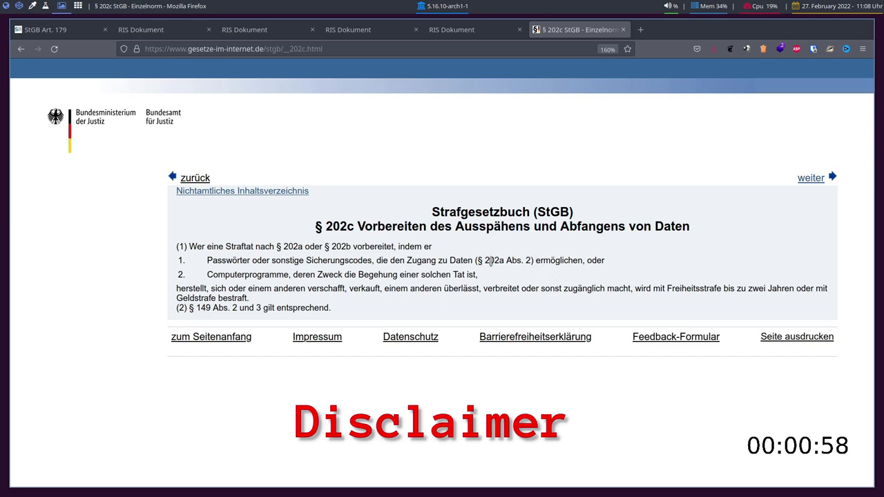